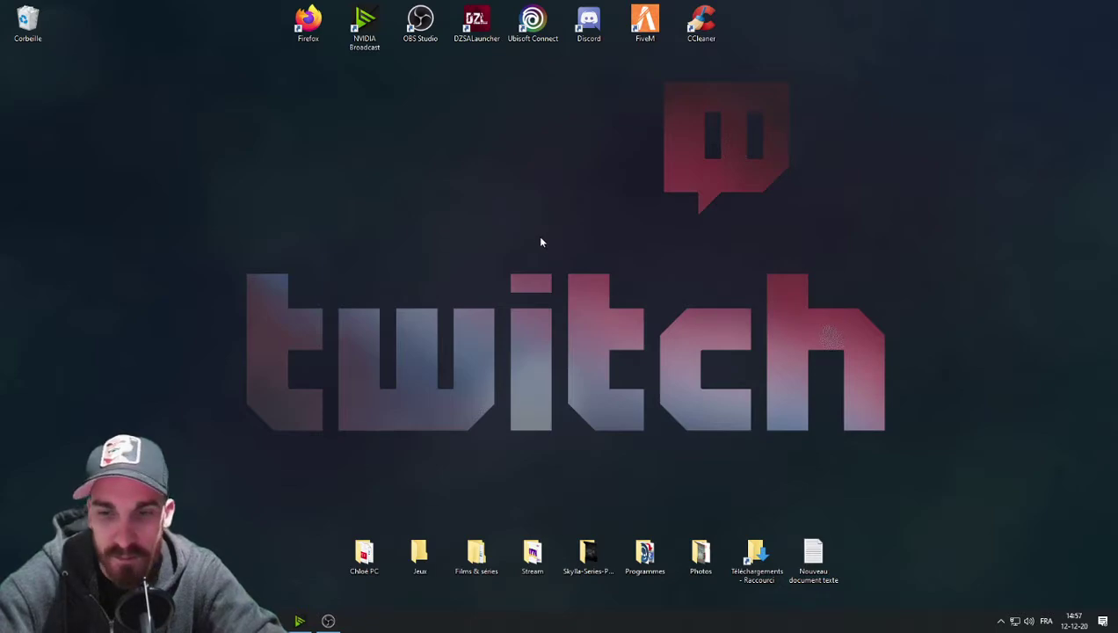
Open the Stream folder on the desktop, look through its files, and preview the frite image.
double_click(532, 563)
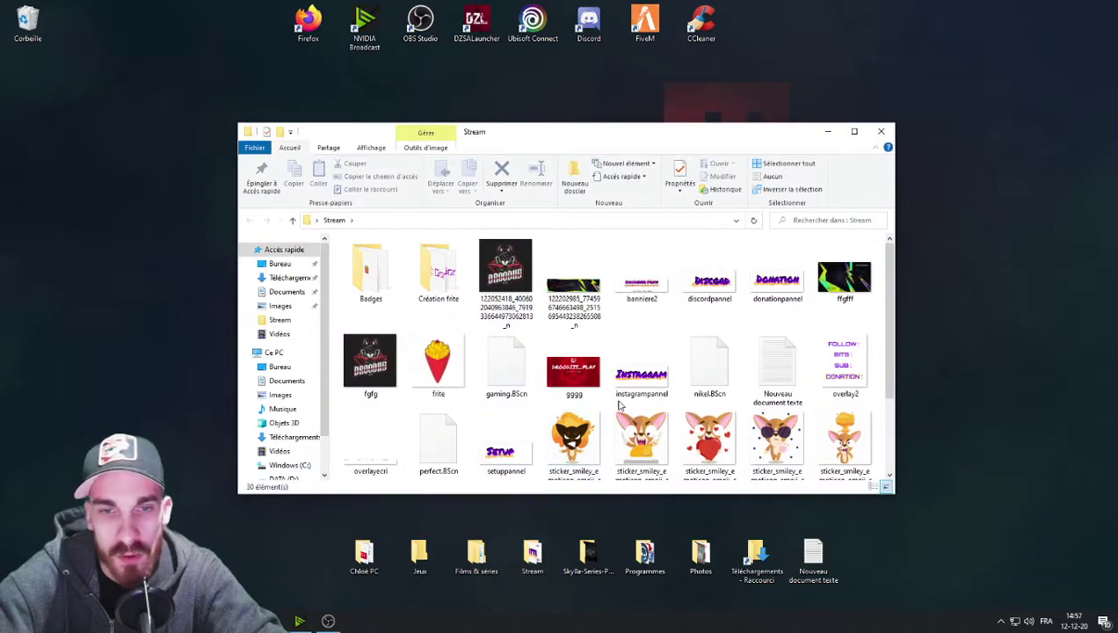
scroll(620, 405, down, 1)
scroll(619, 403, down, 3)
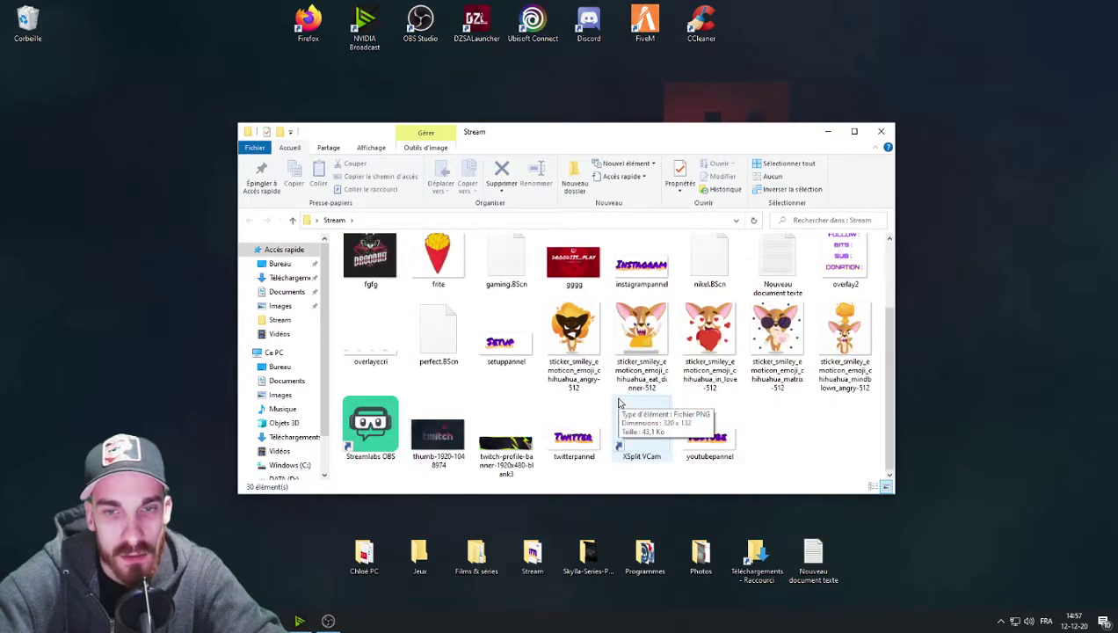
scroll(618, 403, up, 3)
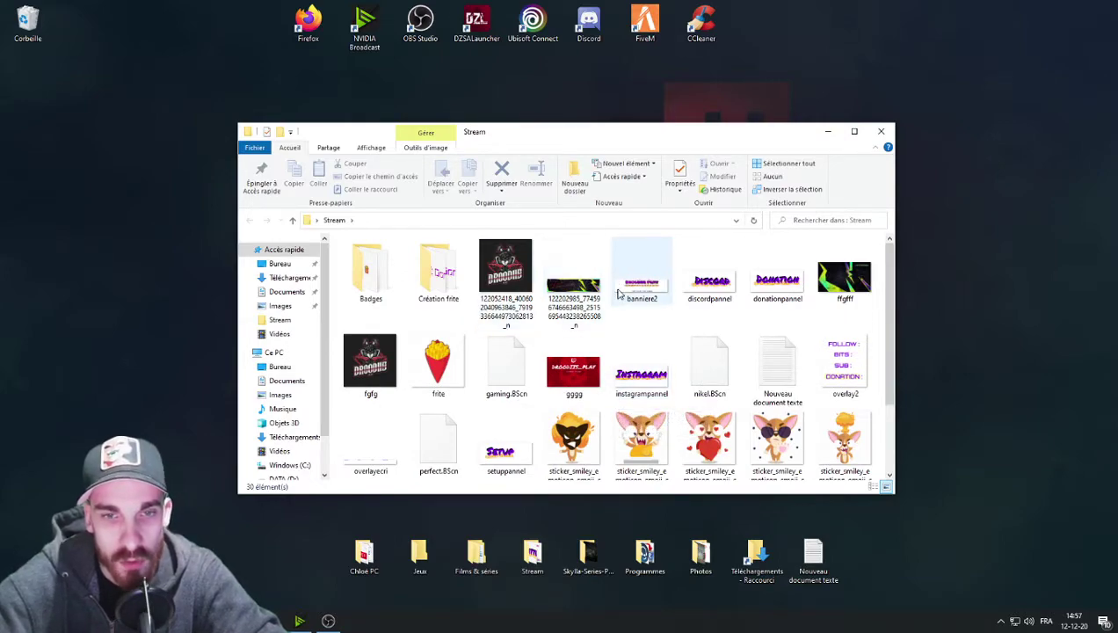
double_click(440, 356)
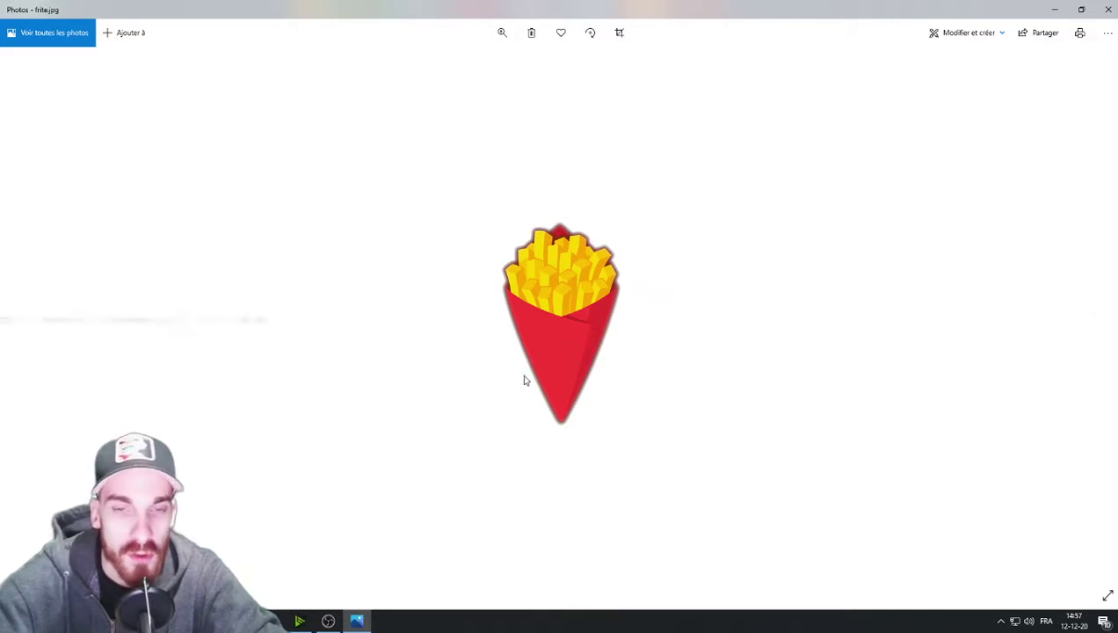
click(1106, 9)
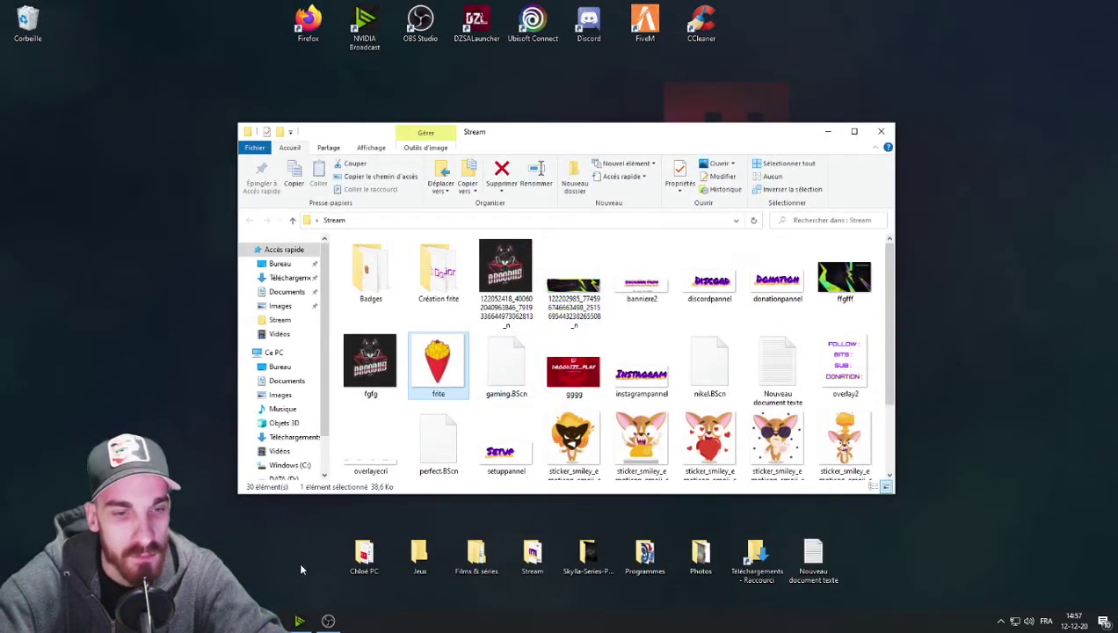
Switch to Firefox and look over the Streamlabs Alert Box widget URL, test alerts and general settings.
click(275, 621)
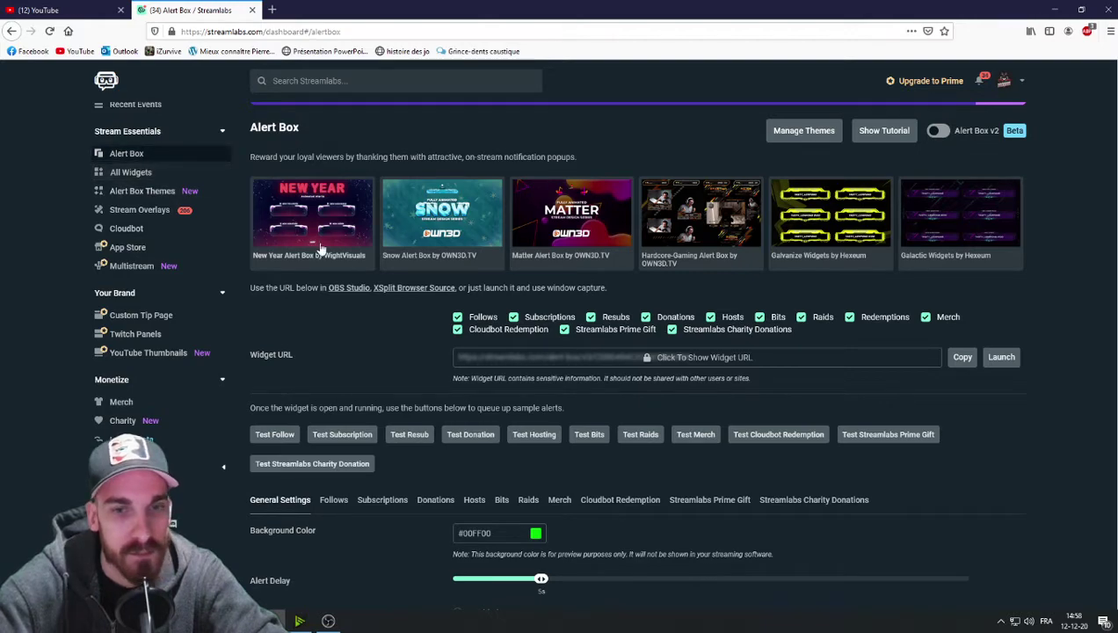
scroll(360, 294, down, 3)
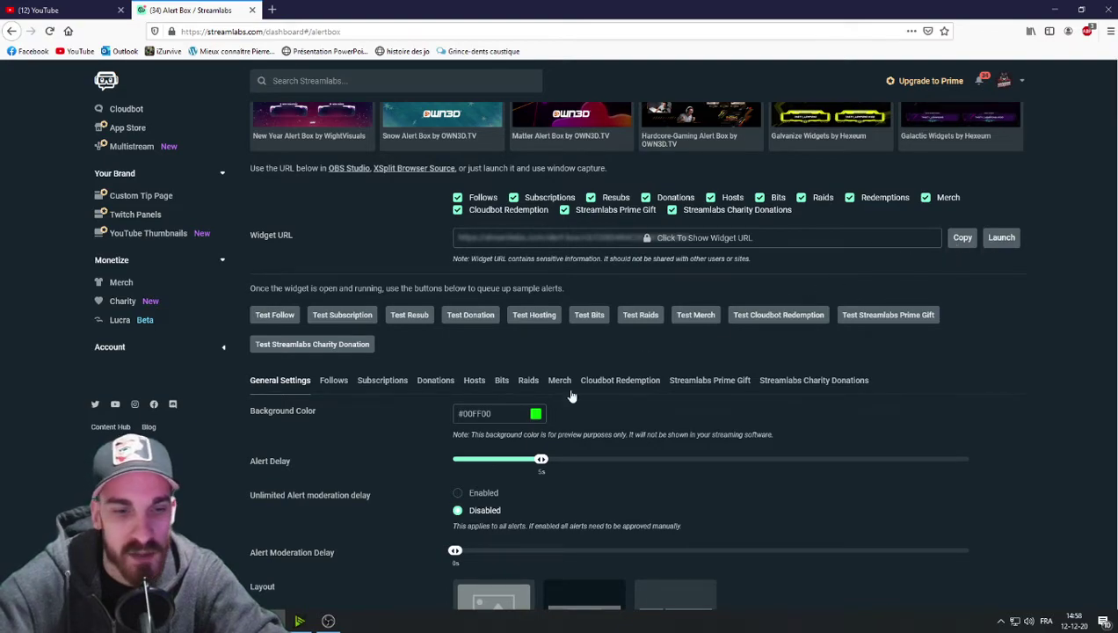
Switch to OBS Studio, view the source types that can be added, and move the Streamlabs alert-box source slightly in the preview.
click(327, 620)
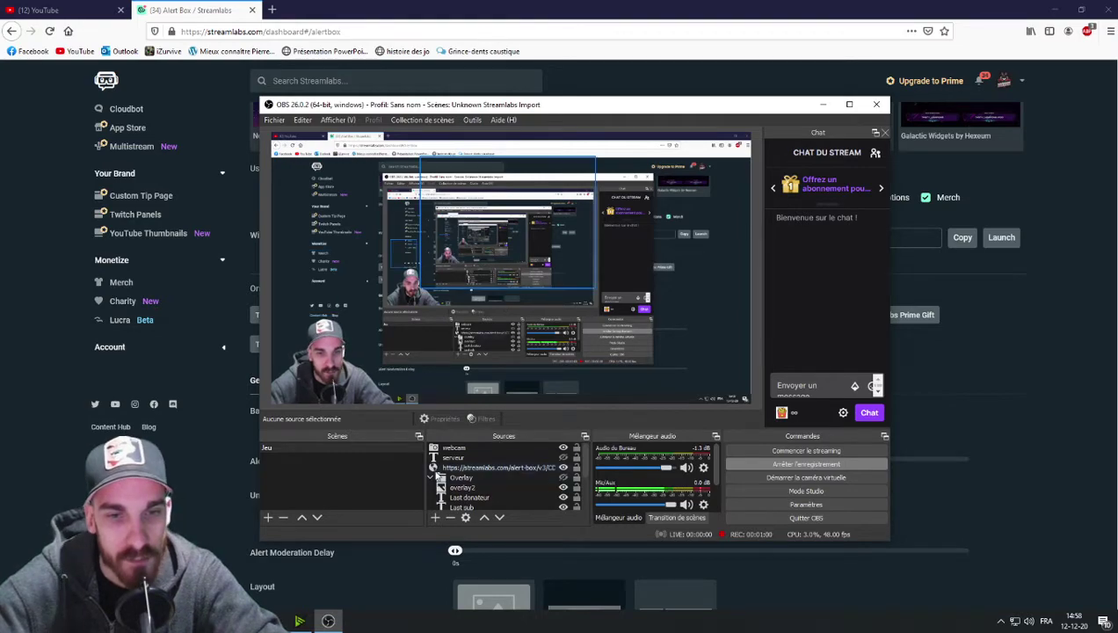
click(434, 518)
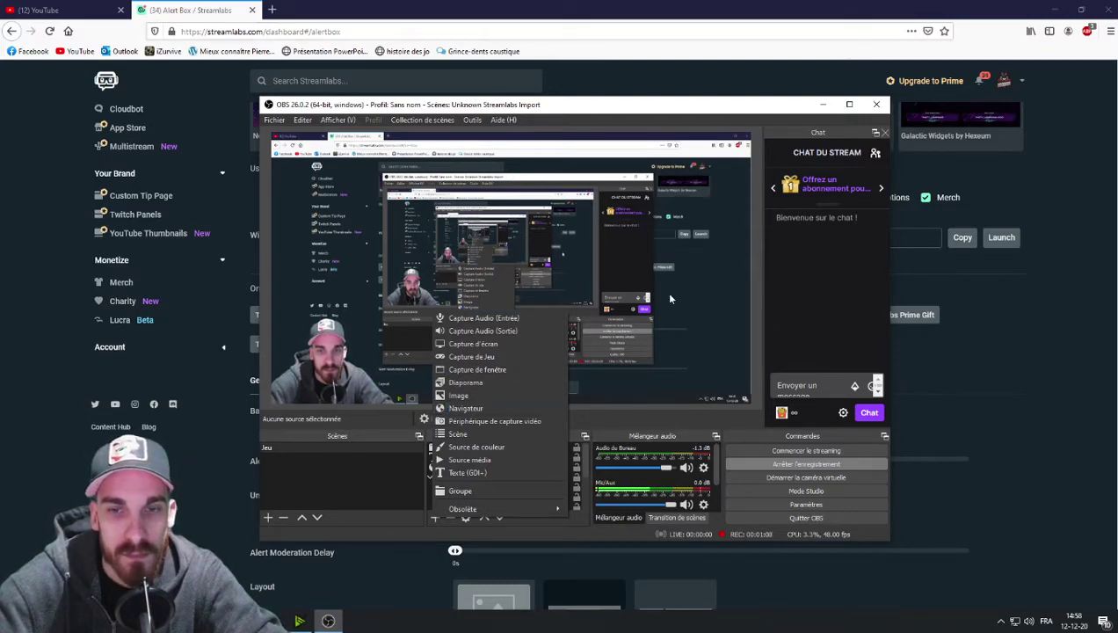
click(580, 161)
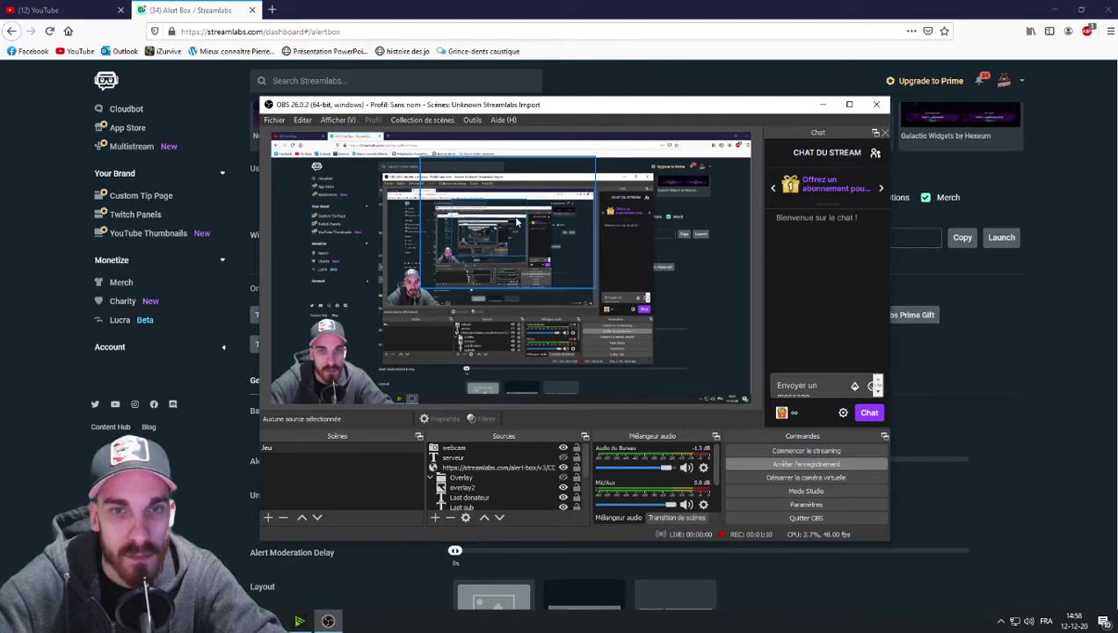
click(589, 242)
drag(589, 242, 560, 243)
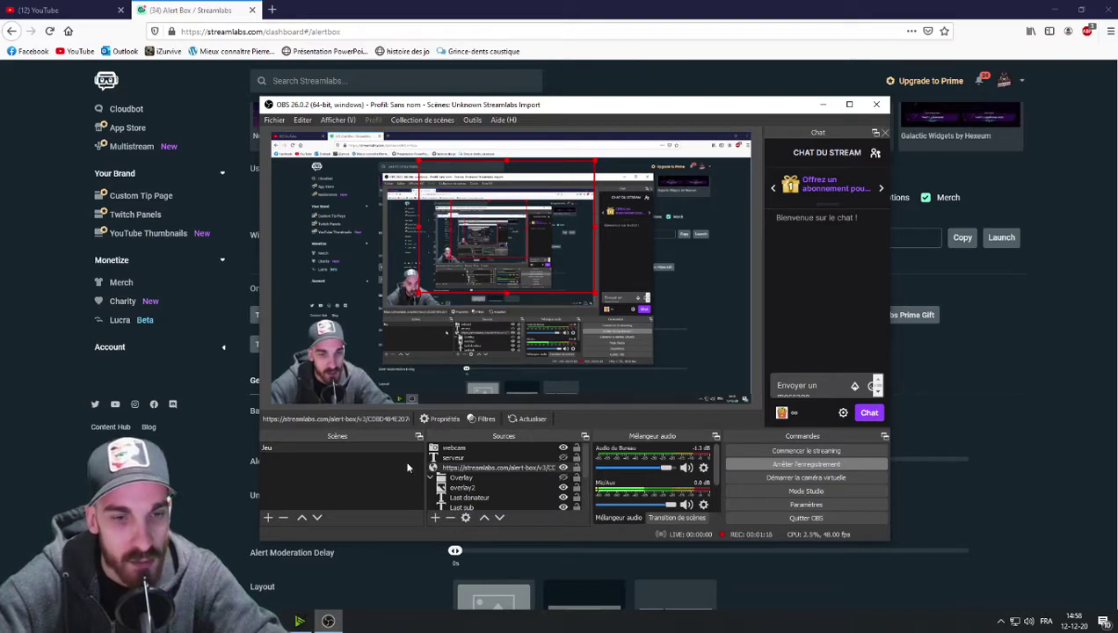
Return to the Alert Box page in Firefox and show the Follows alert settings.
click(200, 528)
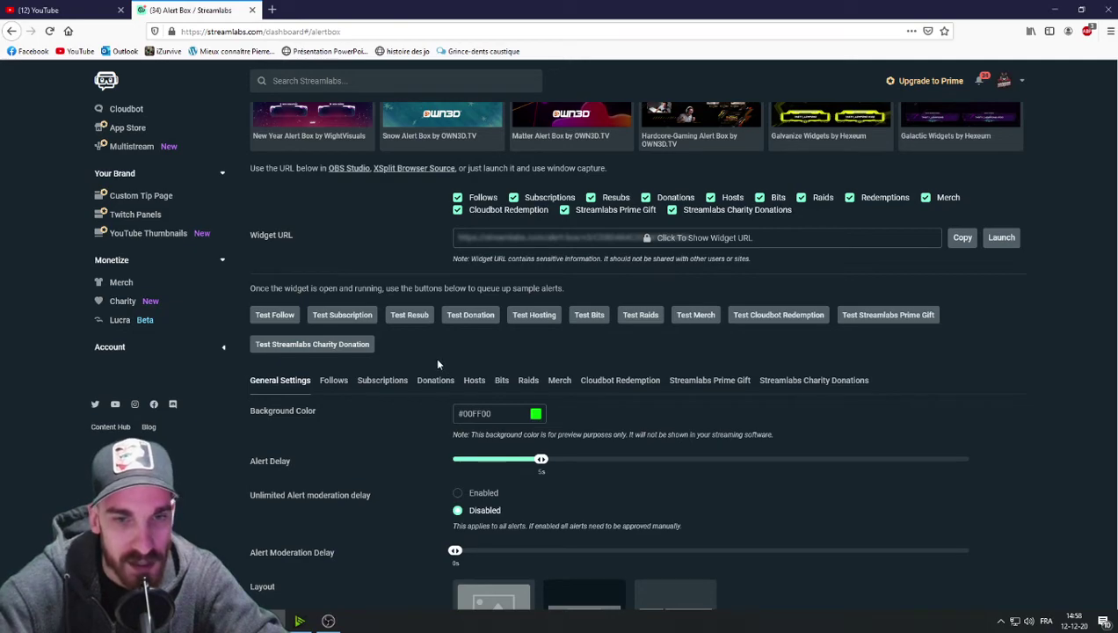
scroll(434, 360, down, 1)
scroll(432, 365, down, 1)
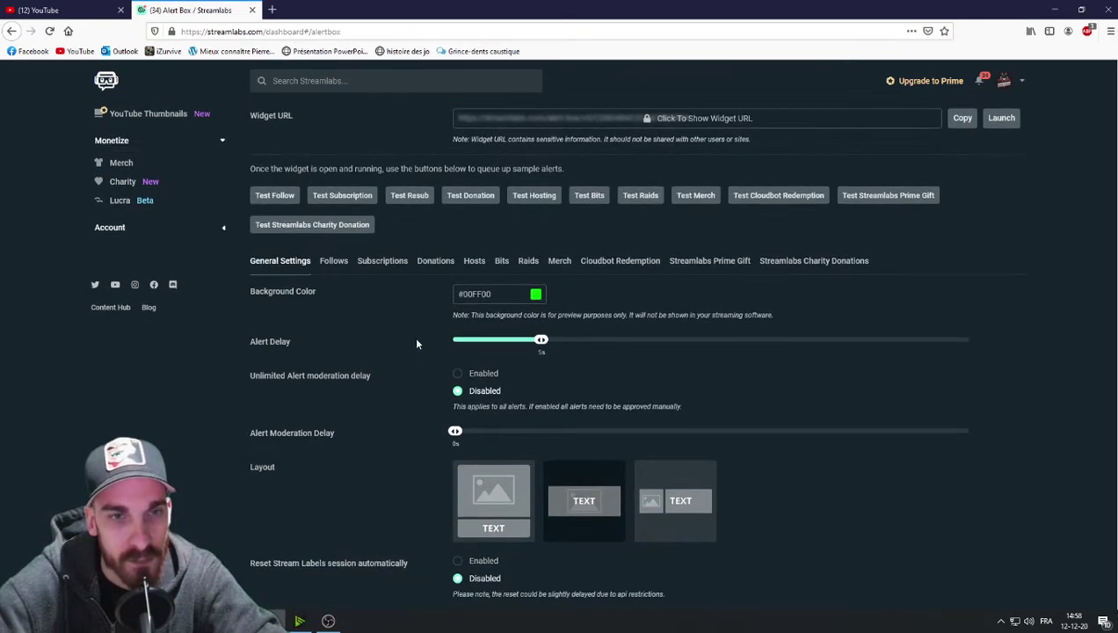
click(334, 262)
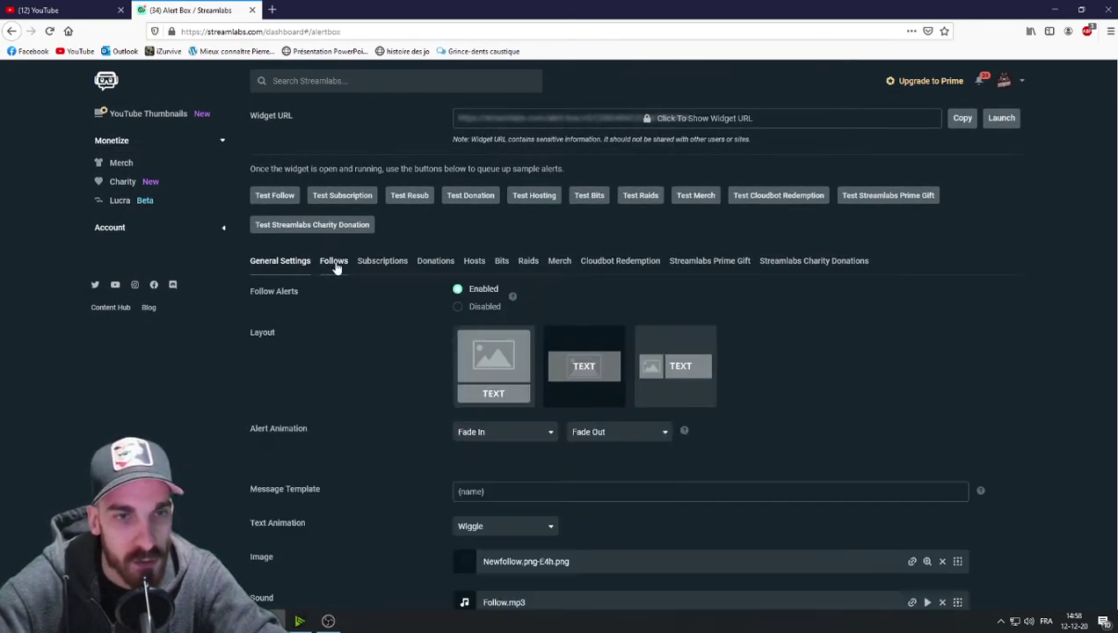
scroll(584, 327, down, 1)
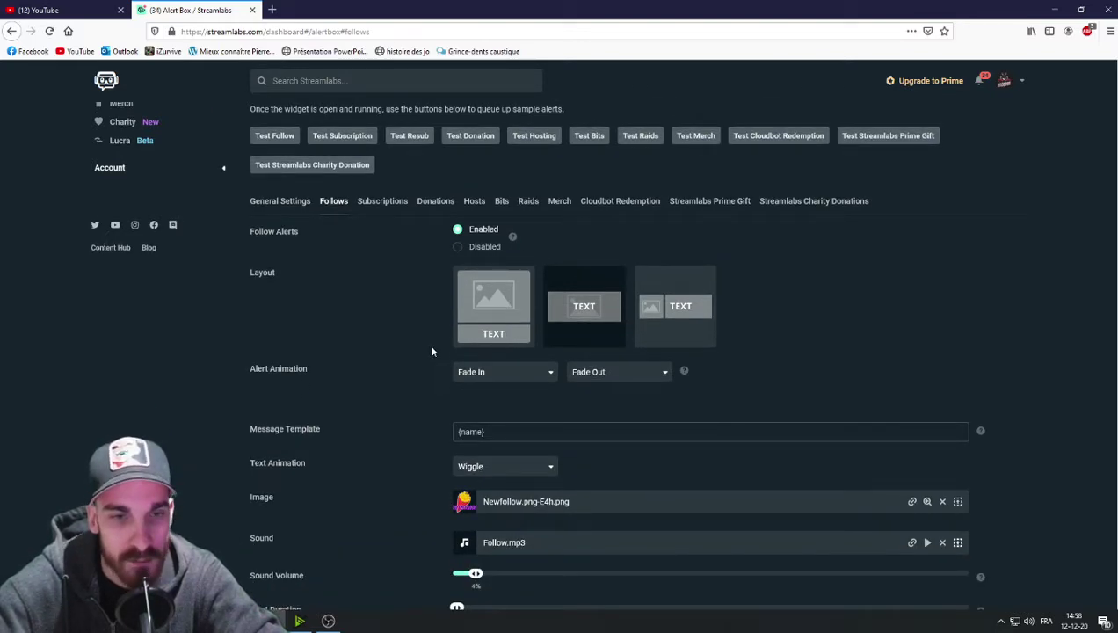
scroll(420, 356, down, 1)
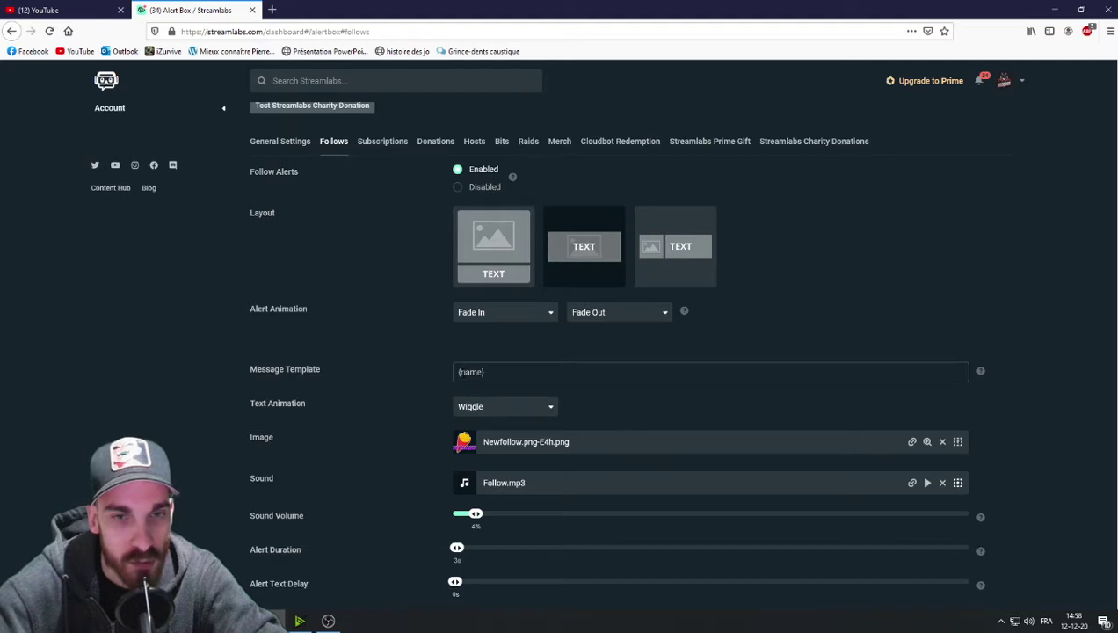
Place the cursor after {name} in the follow alert's message template and dismiss the suggested templates.
triple_click(461, 372)
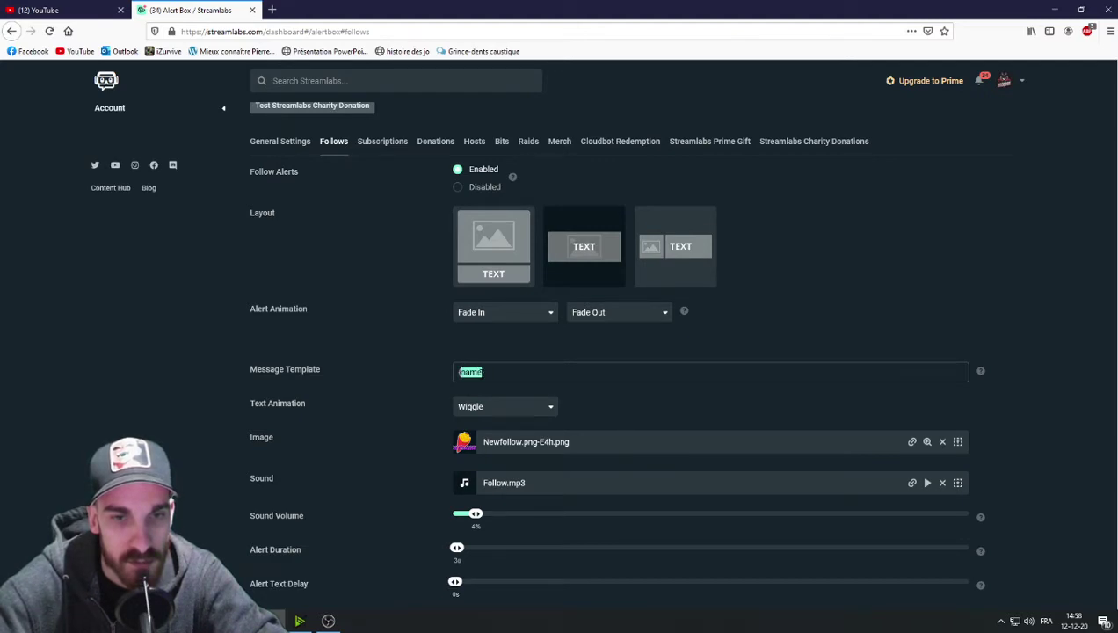
click(495, 372)
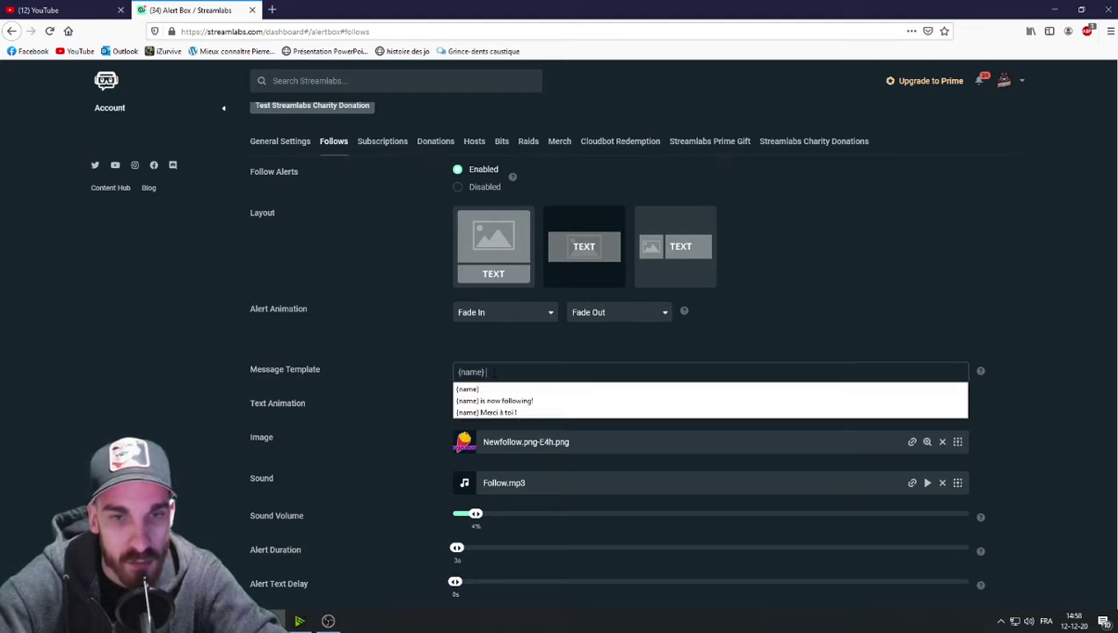
key(Escape)
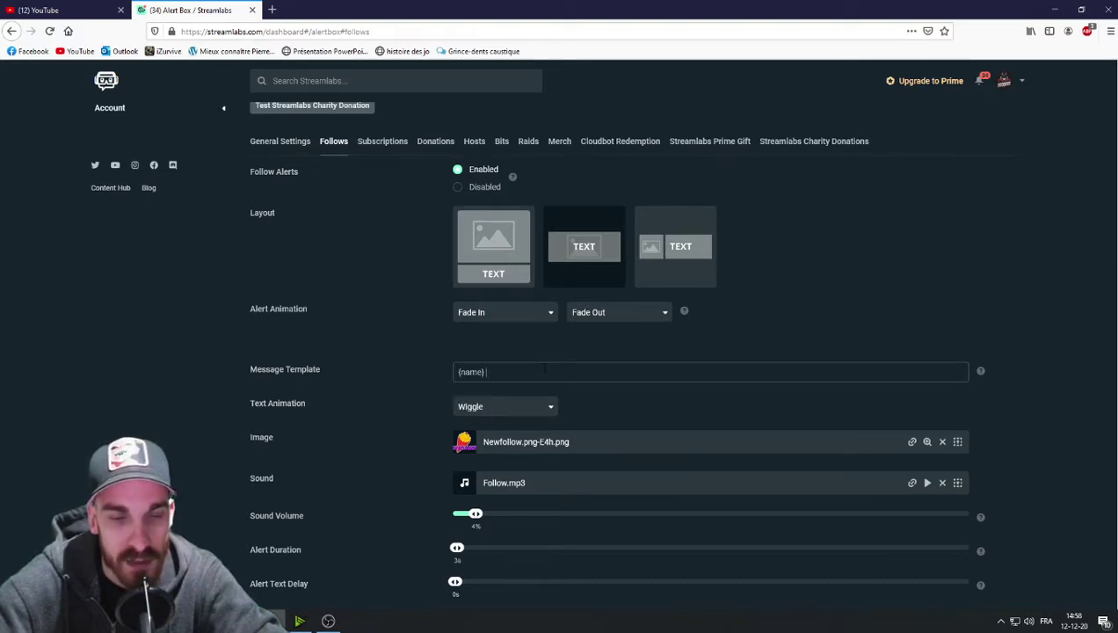
Look through the uploaded pictures in the follow alert's image gallery and close it without choosing one.
scroll(414, 357, down, 1)
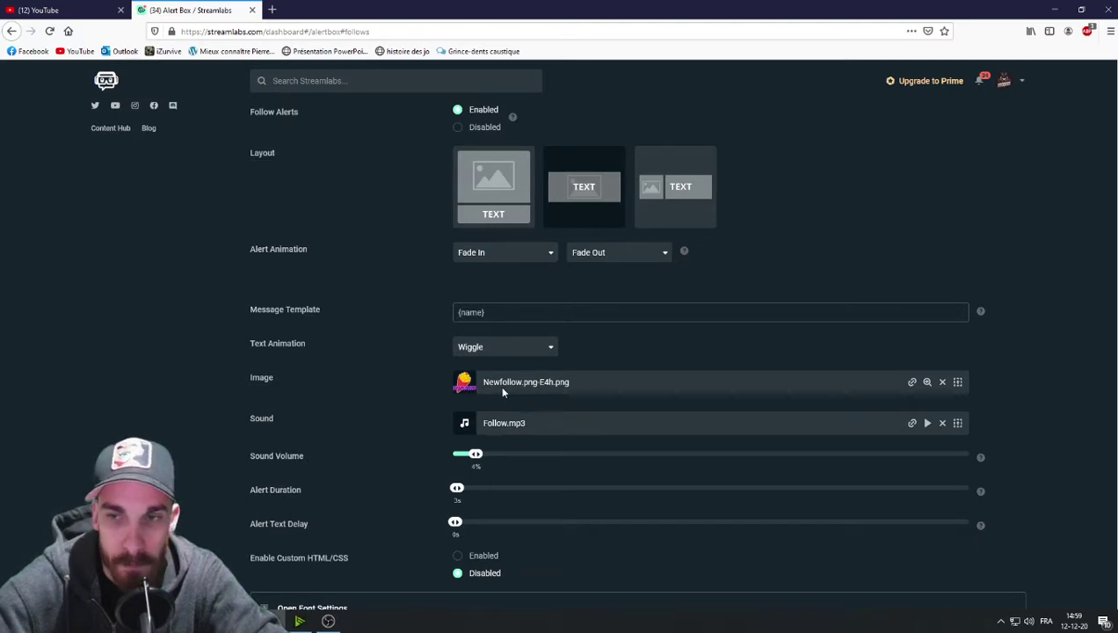
click(957, 383)
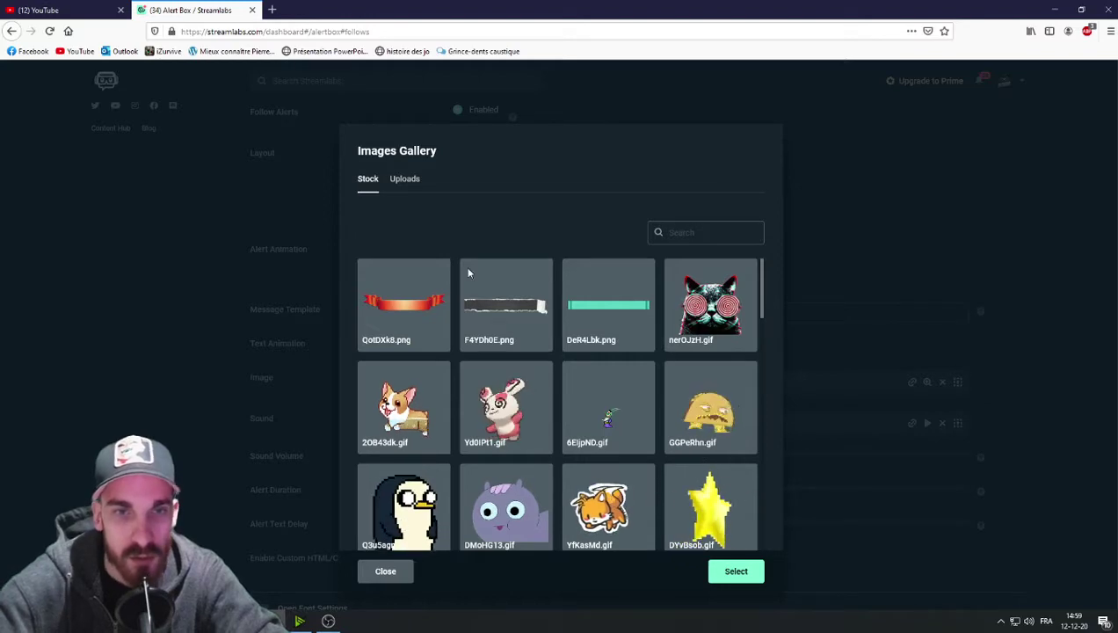
click(405, 179)
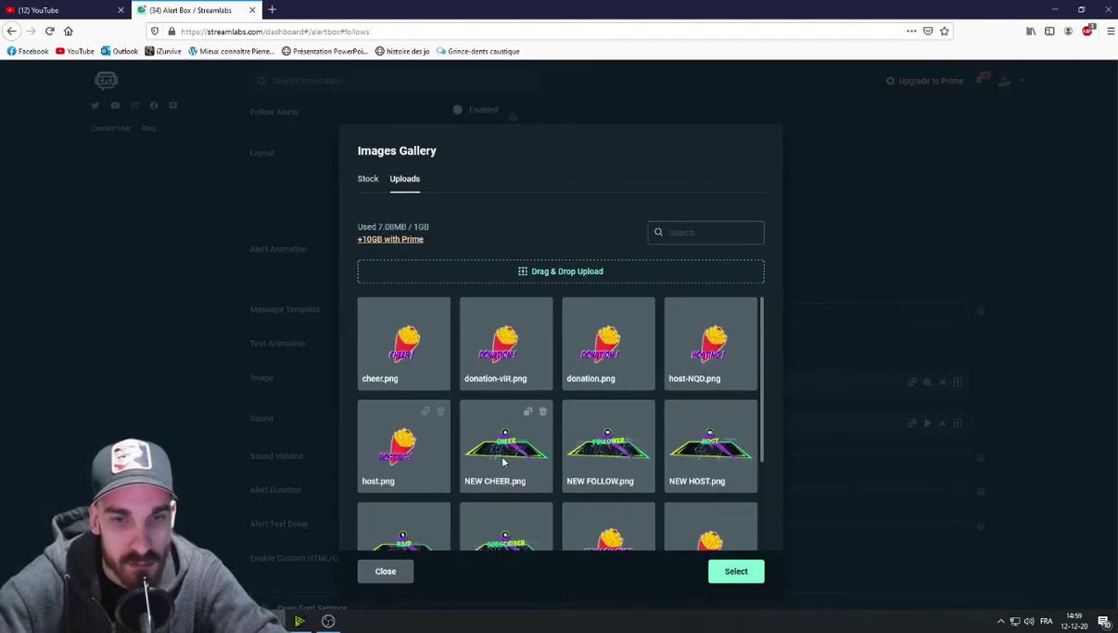
scroll(504, 462, down, 1)
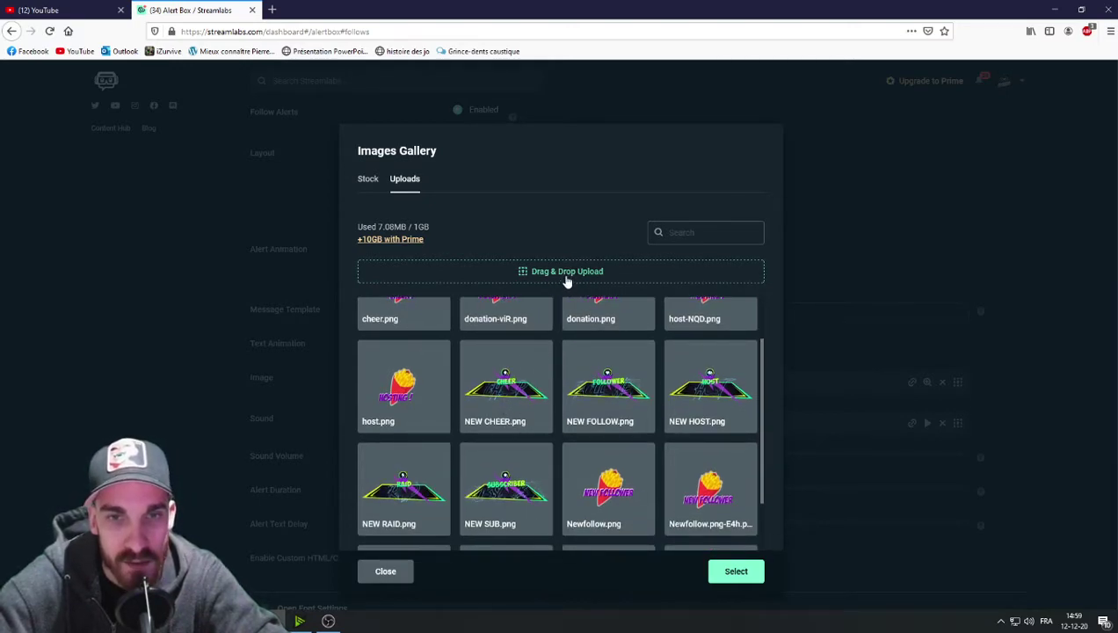
scroll(502, 379, down, 1)
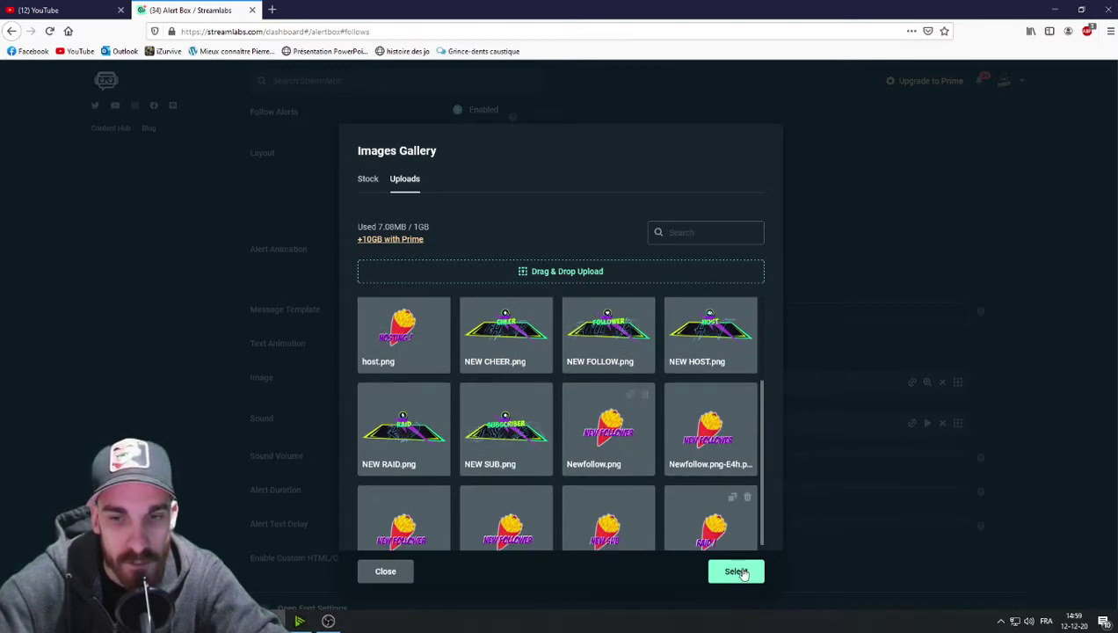
key(Escape)
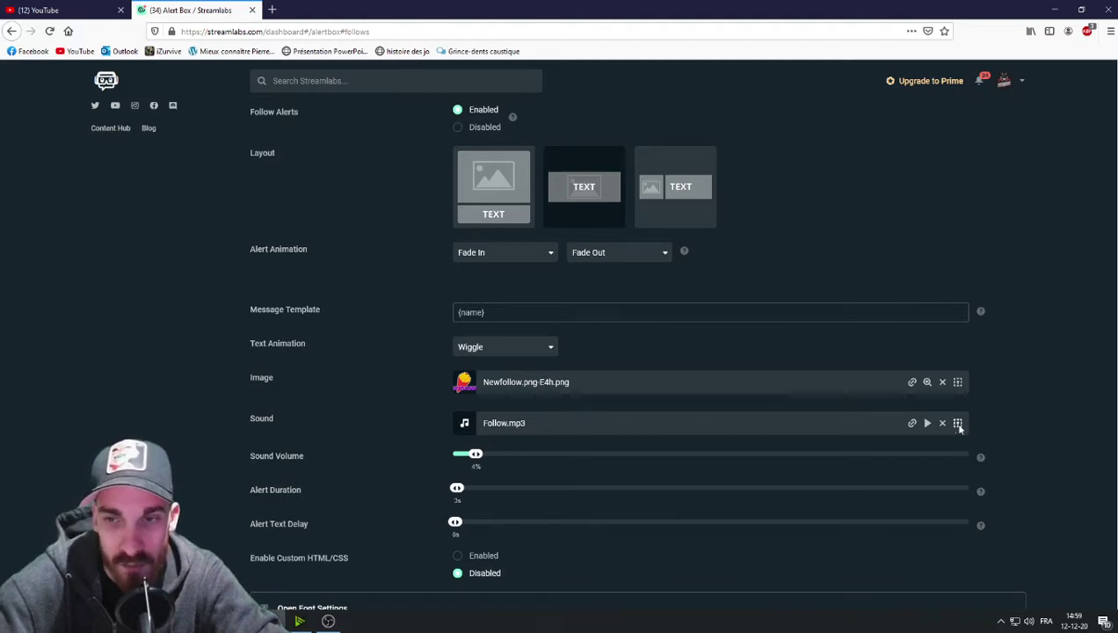
View the stock sounds available for the follow alert, leave the gallery, and expand the alert's font settings.
click(957, 423)
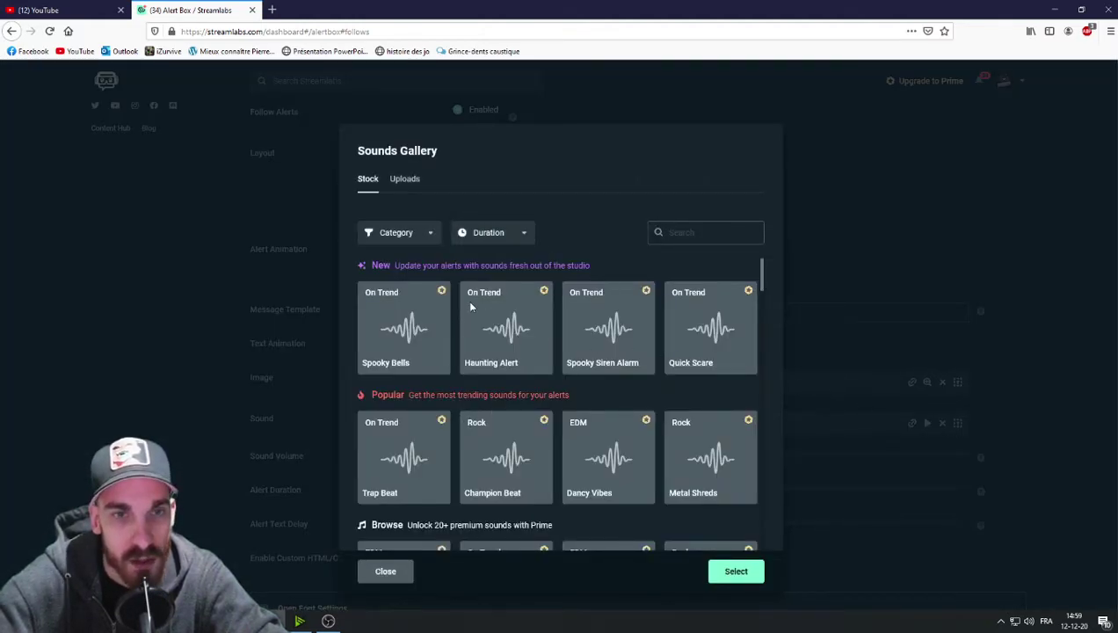
click(840, 288)
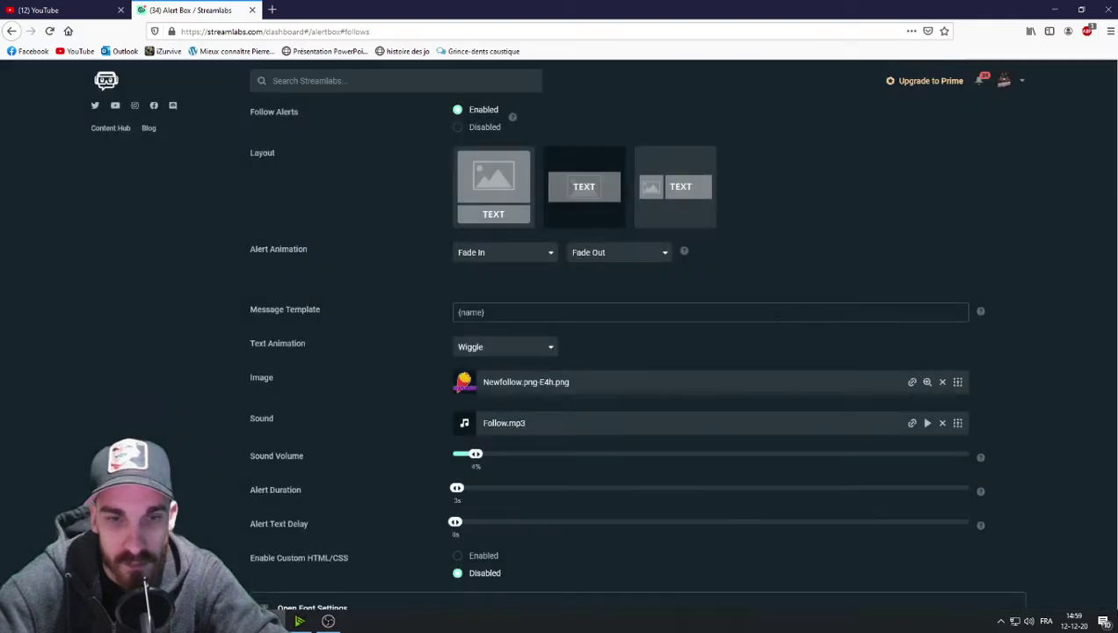
scroll(630, 362, down, 3)
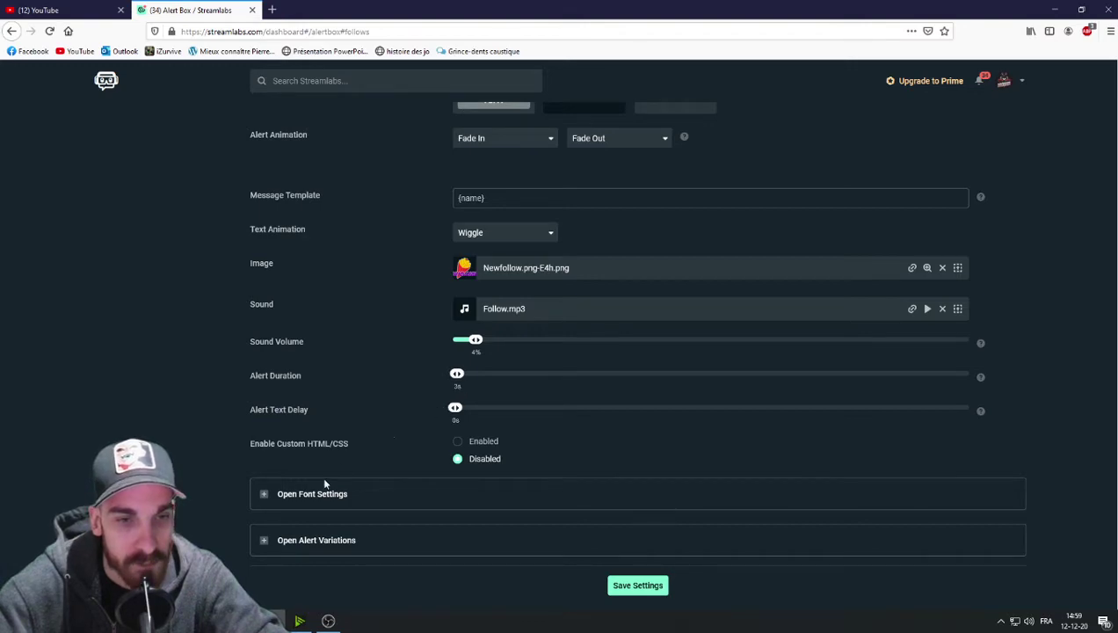
scroll(425, 408, down, 2)
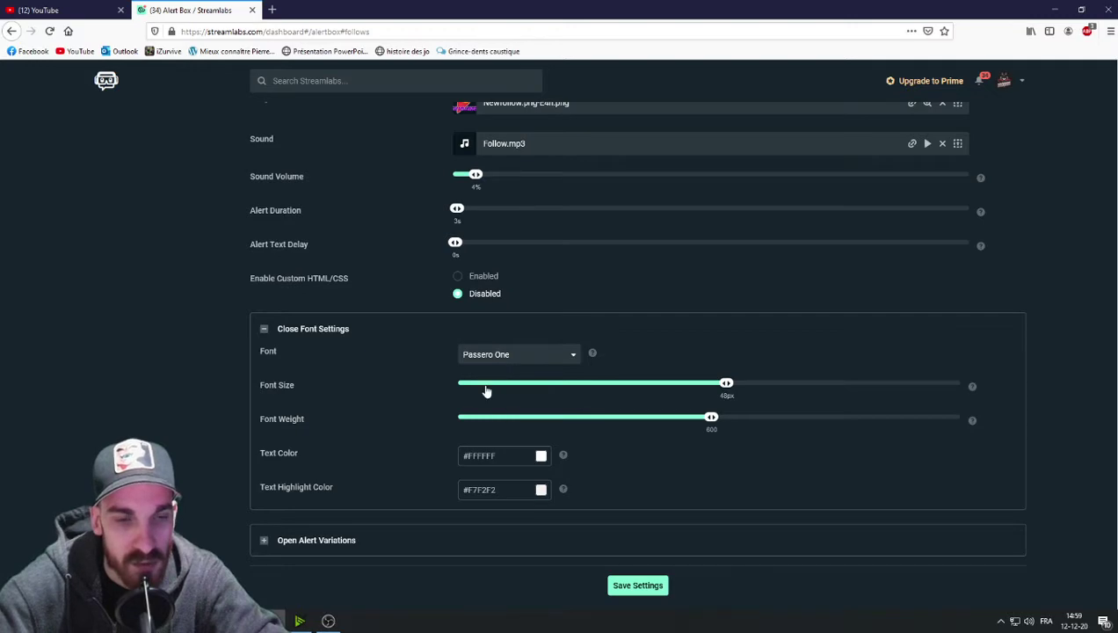
Send a test follow alert, check it in the OBS Studio preview, and return to the Alert Box page.
scroll(625, 423, up, 5)
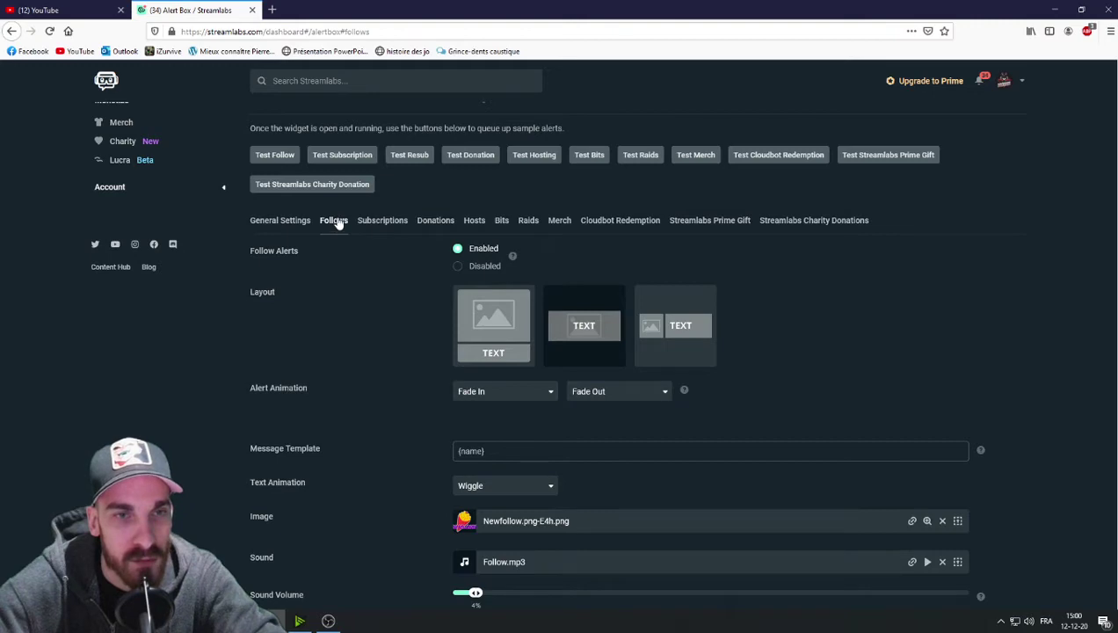
click(274, 155)
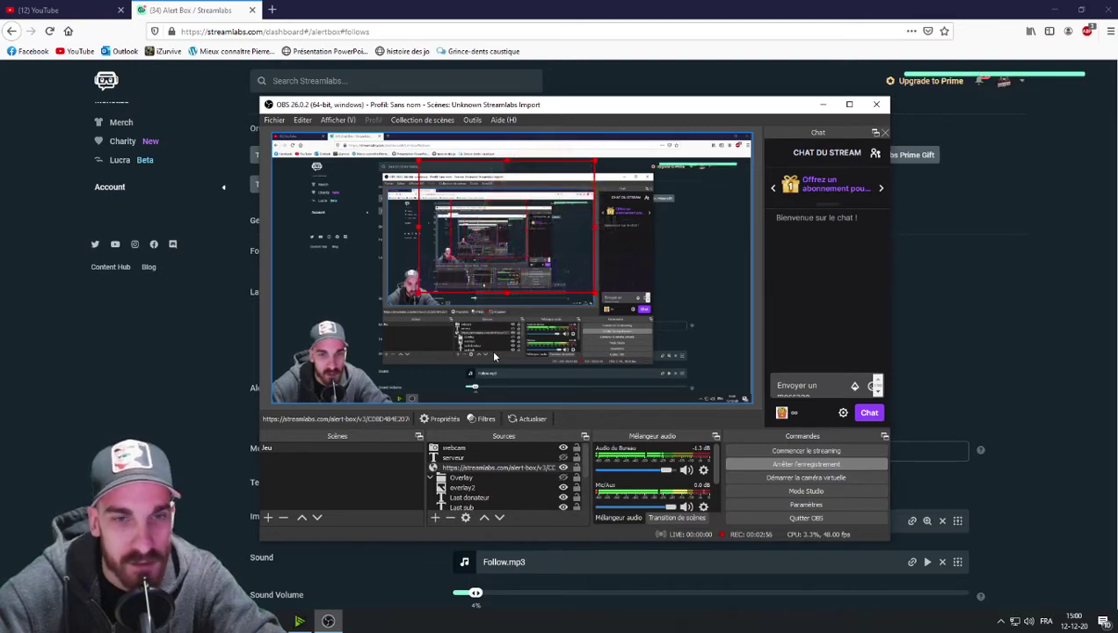
click(158, 413)
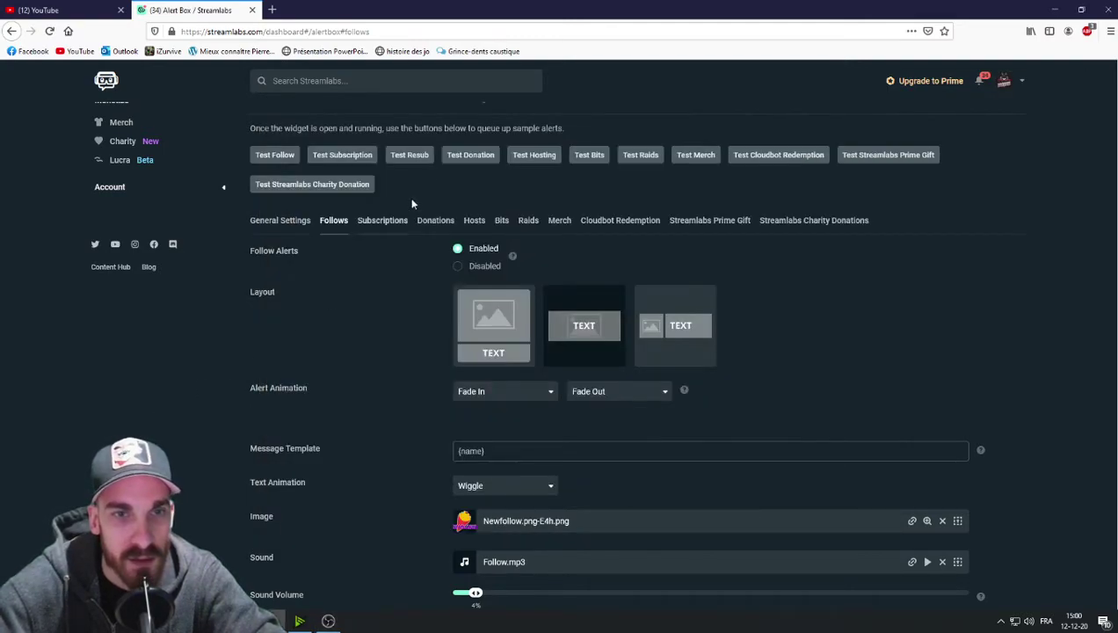
Show the Subscriptions alert settings, send a test subscription alert, and check it in the OBS Studio preview before returning to Firefox.
click(383, 221)
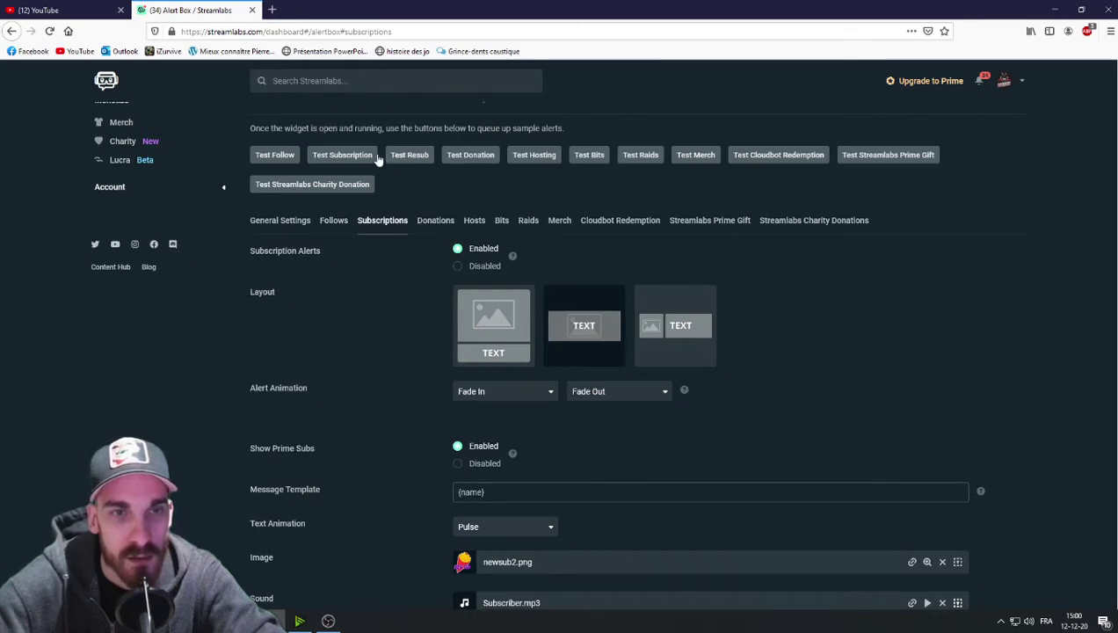
click(345, 156)
click(327, 621)
click(501, 325)
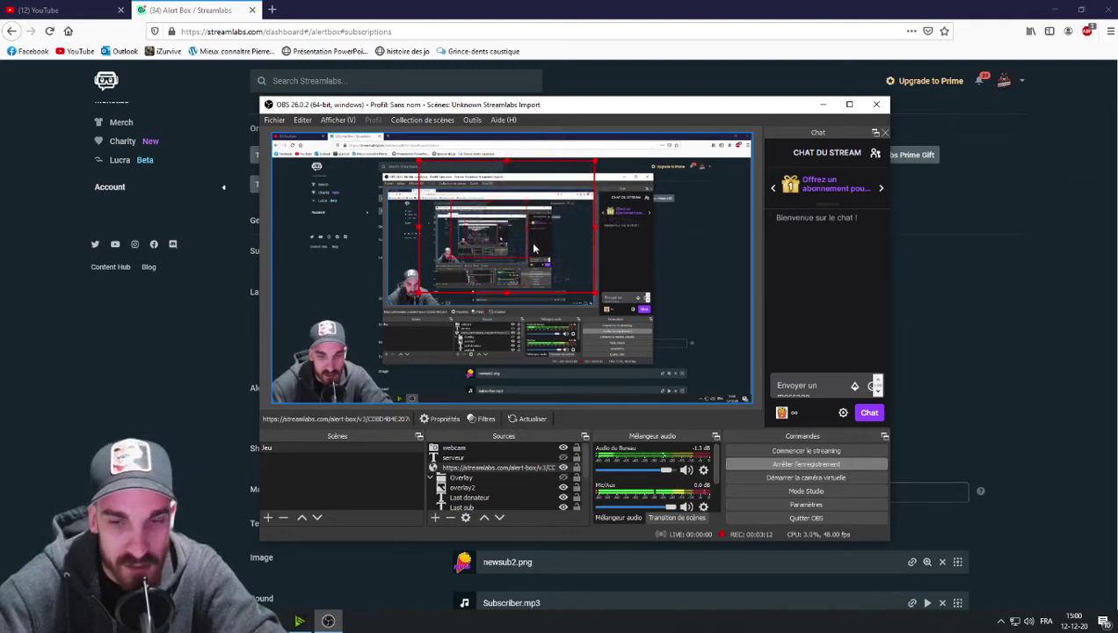
click(179, 401)
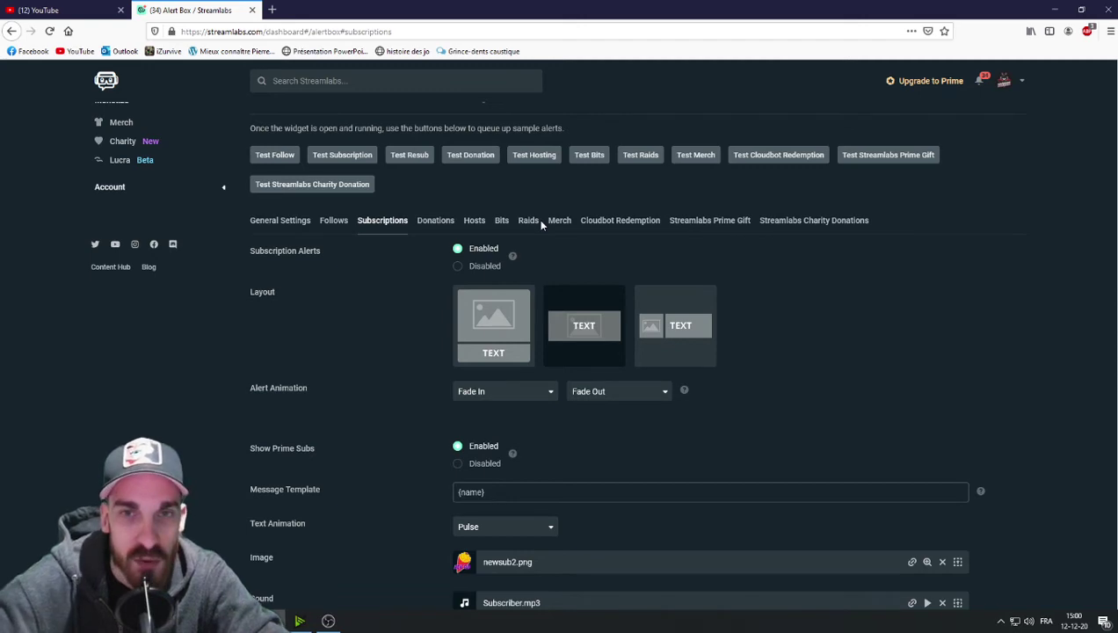
Send a test bits alert and review the Bits alert's layout, animation, message, image and sound settings.
click(594, 162)
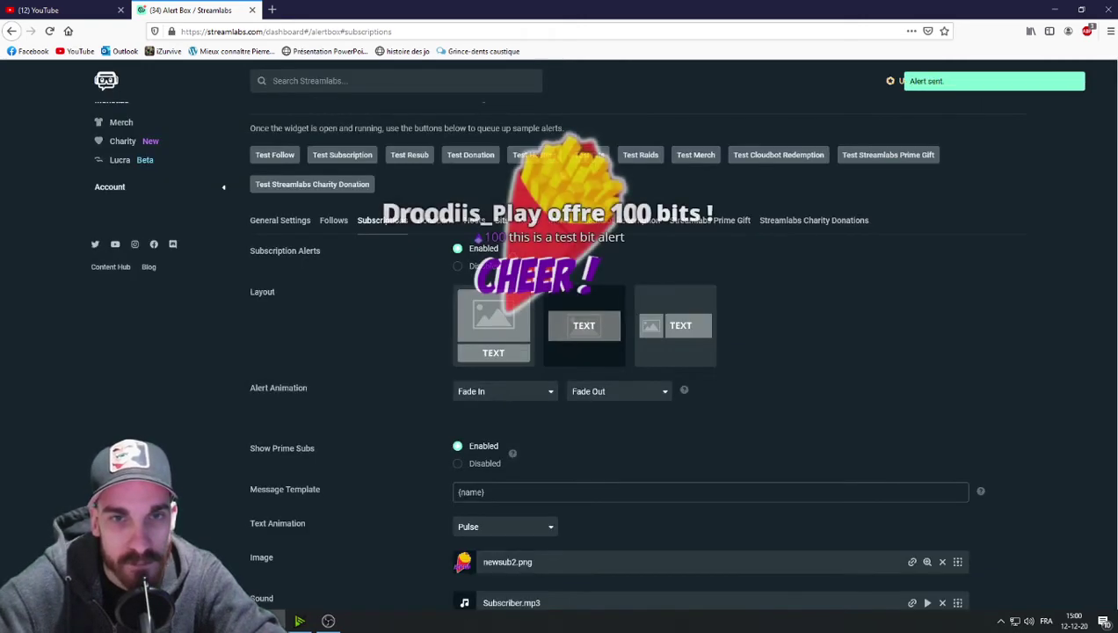
click(504, 220)
scroll(505, 384, down, 3)
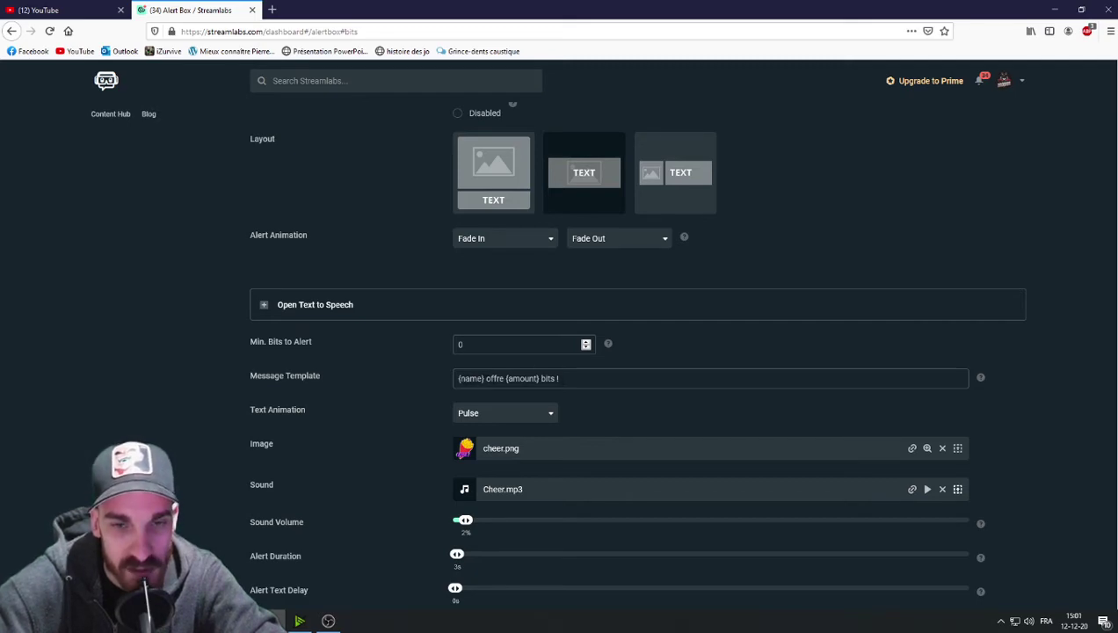
scroll(595, 337, up, 2)
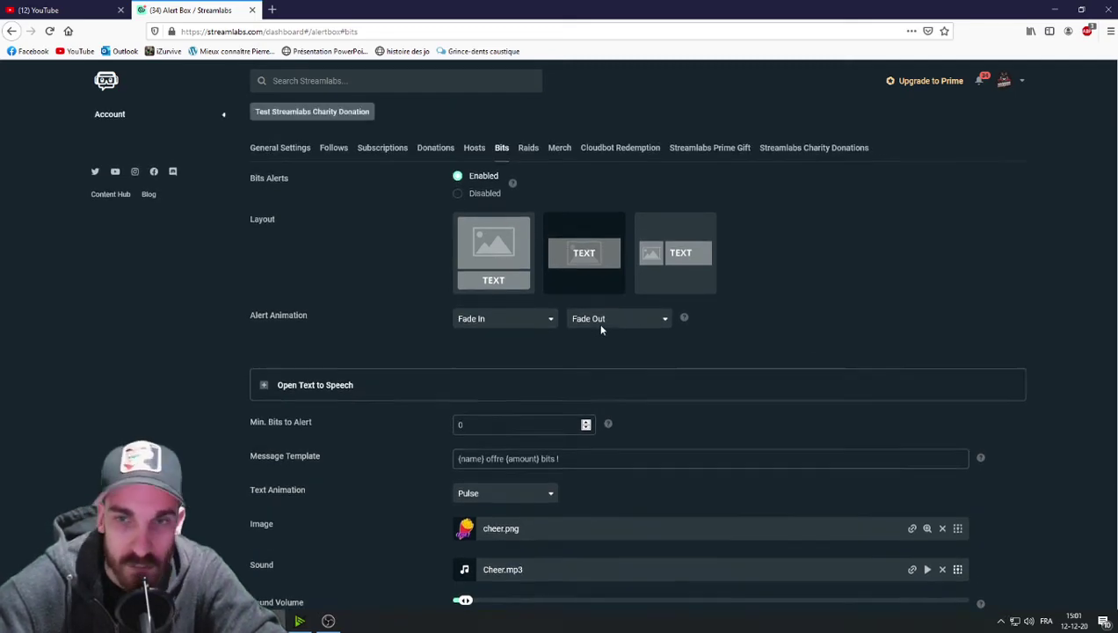
Review the Donations alert settings, send a test donation alert, and switch to OBS Studio to check it in the preview.
scroll(601, 329, up, 2)
click(433, 250)
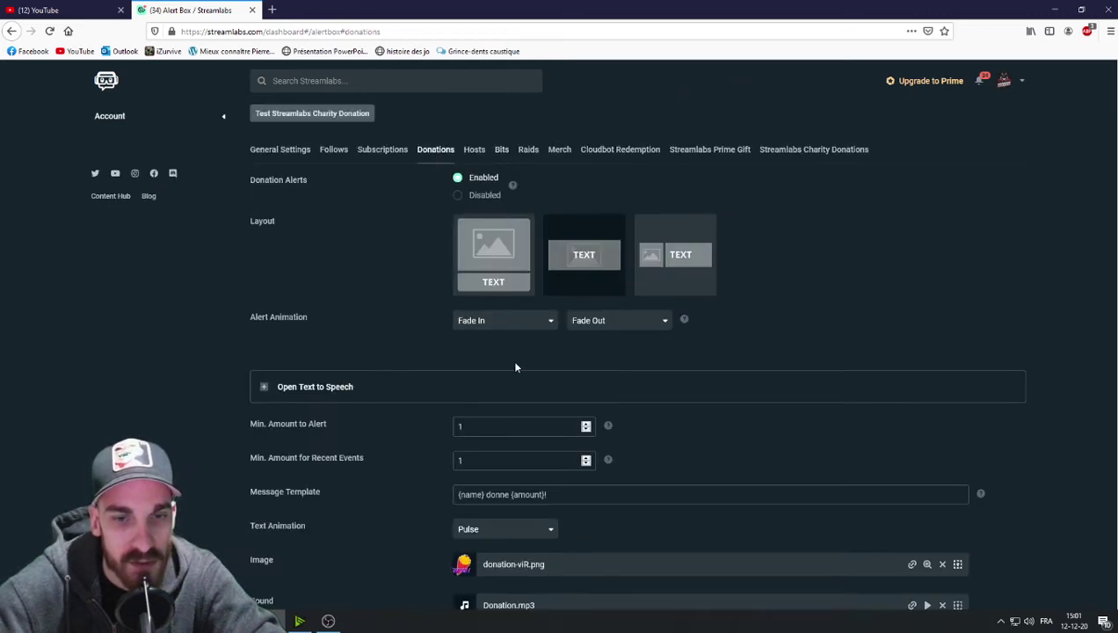
scroll(515, 368, down, 1)
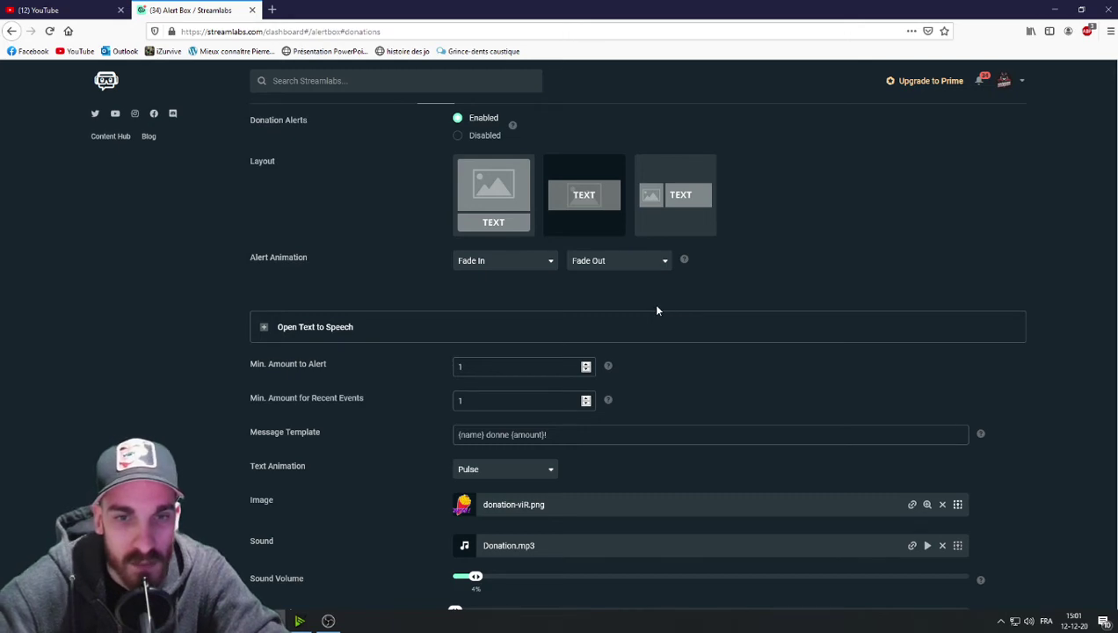
scroll(656, 310, up, 4)
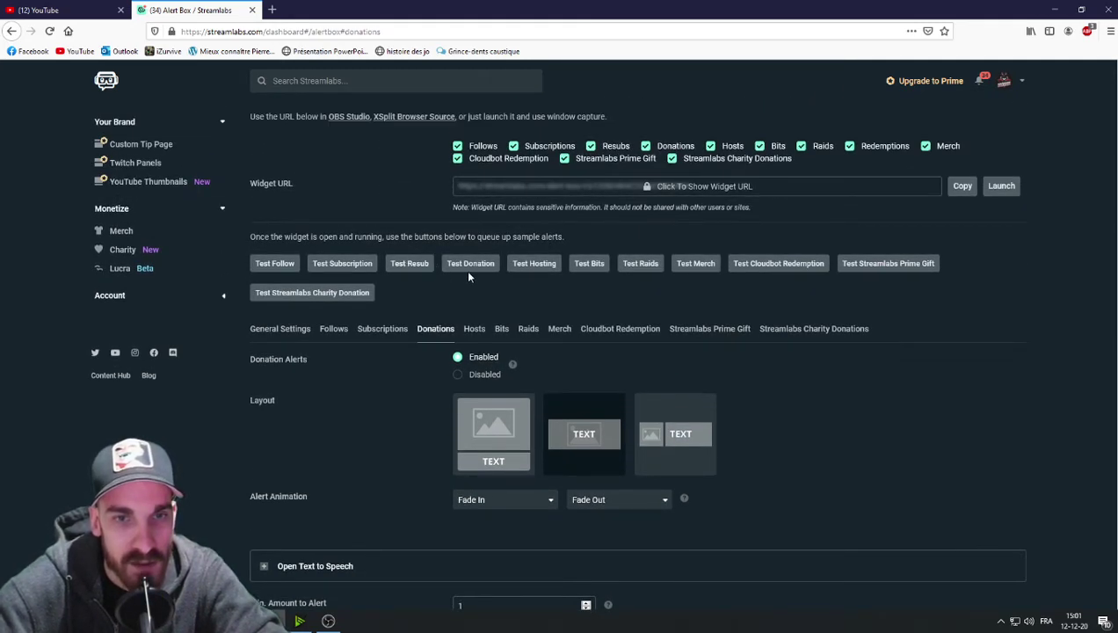
click(470, 263)
key(alt+Tab)
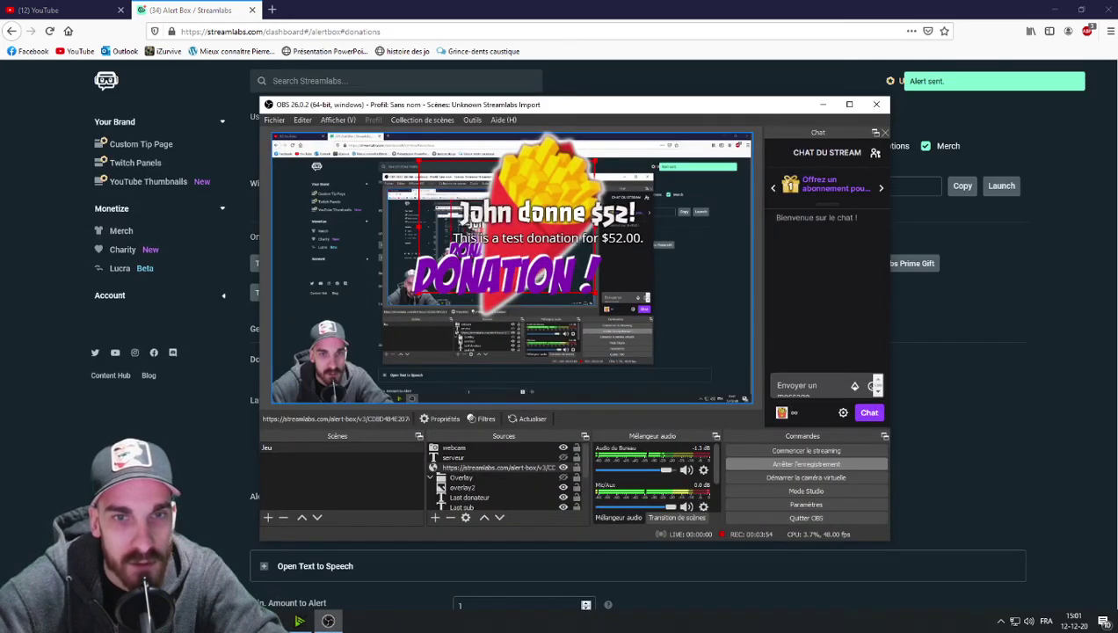